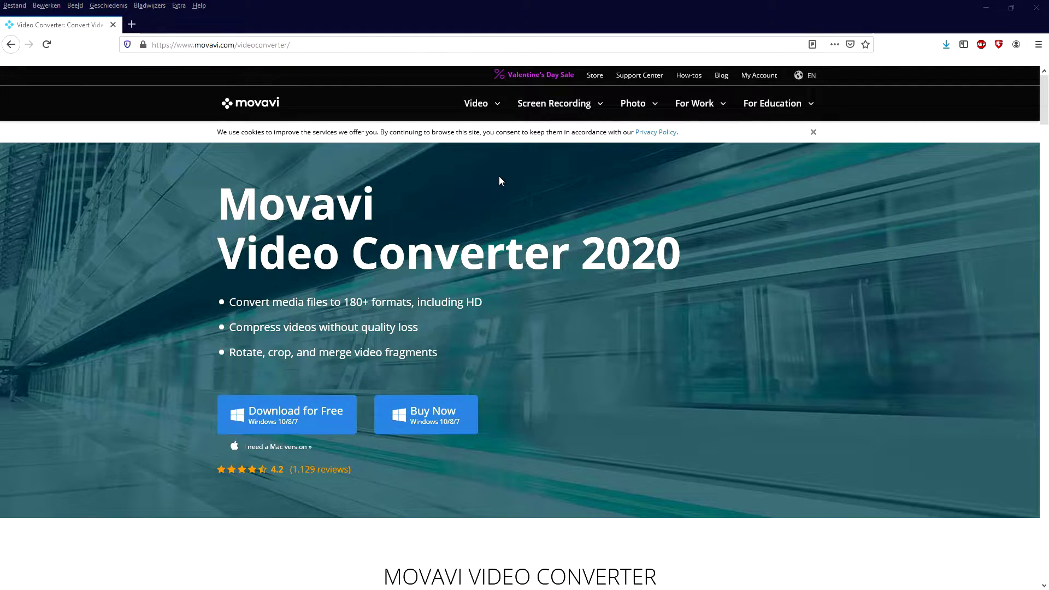
- Download the free Windows version of Movavi Video Converter from its web page and install it
scroll(741, 269, down, 2)
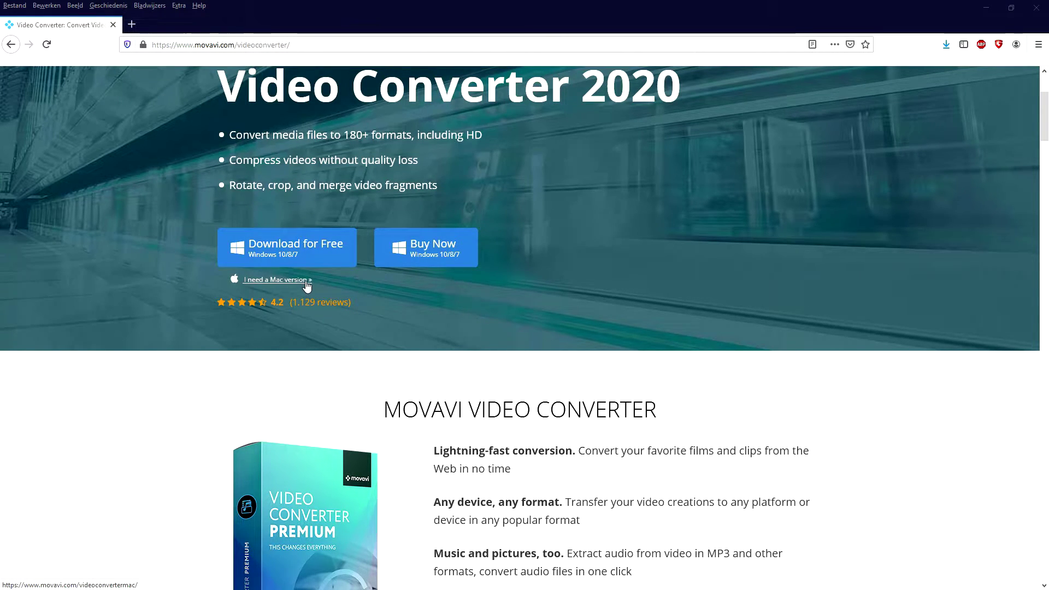
click(309, 250)
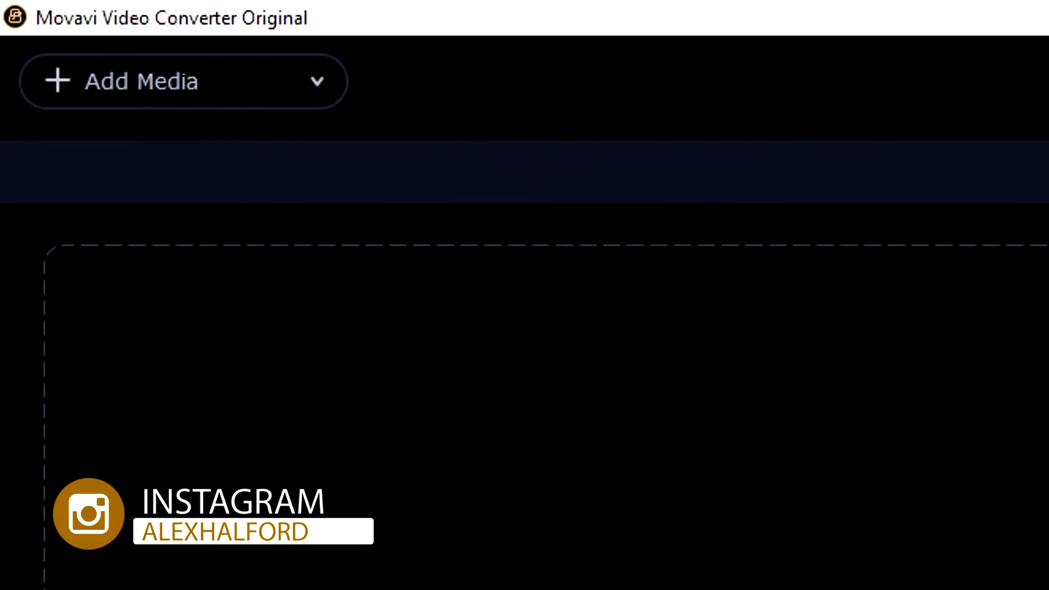
- Load Intro.mp4 through Add Media > Add Video and dismiss the help tip
click(277, 103)
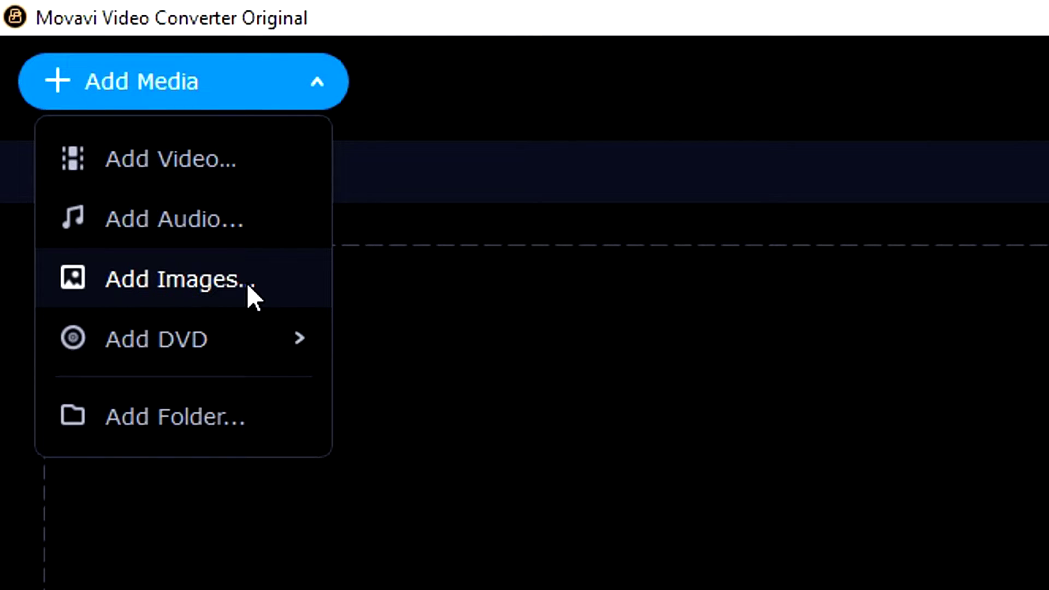
click(239, 168)
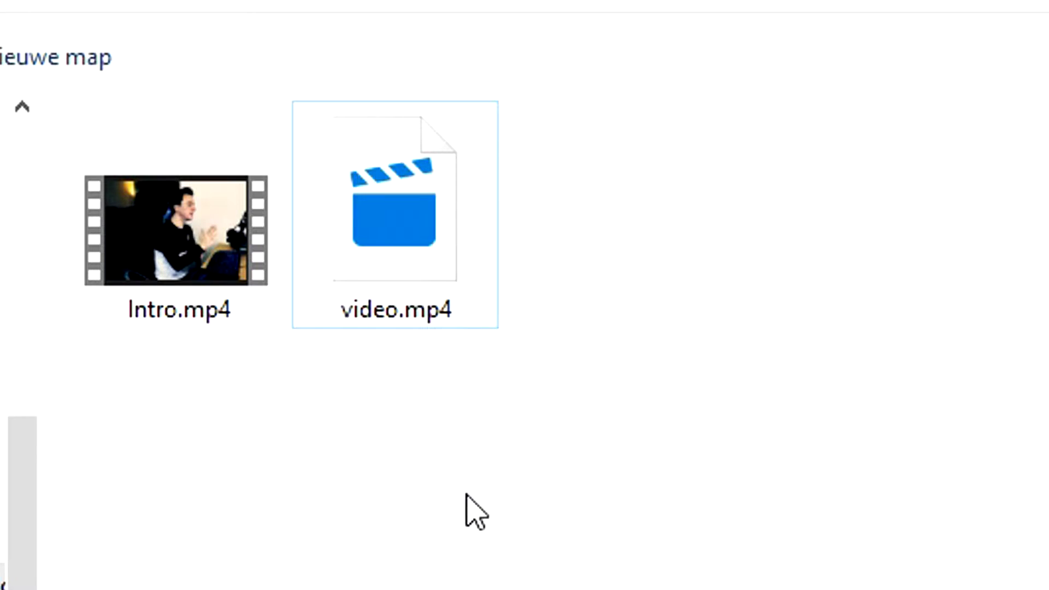
double_click(205, 295)
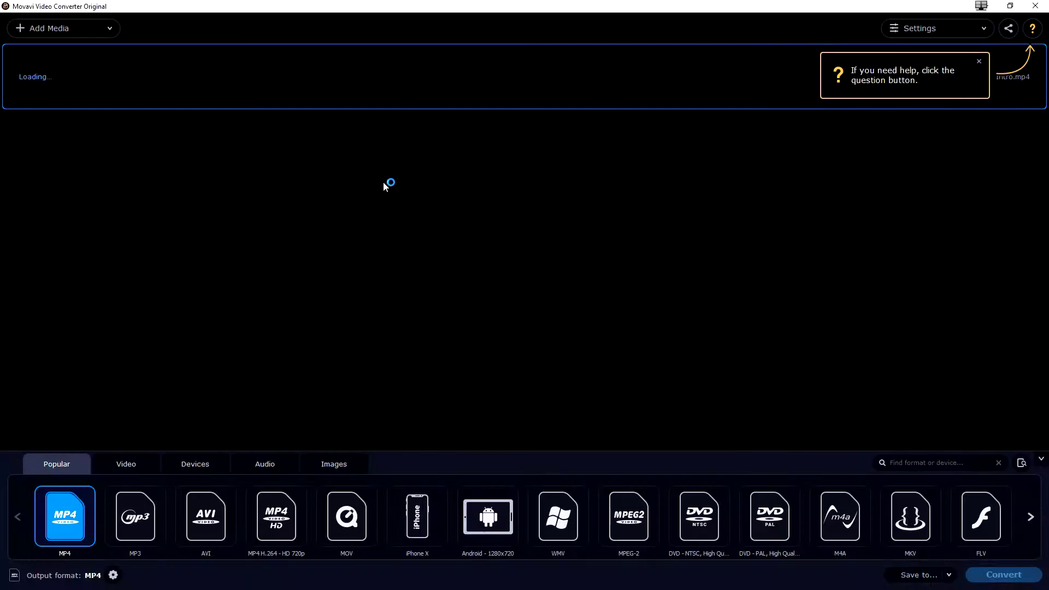
click(979, 62)
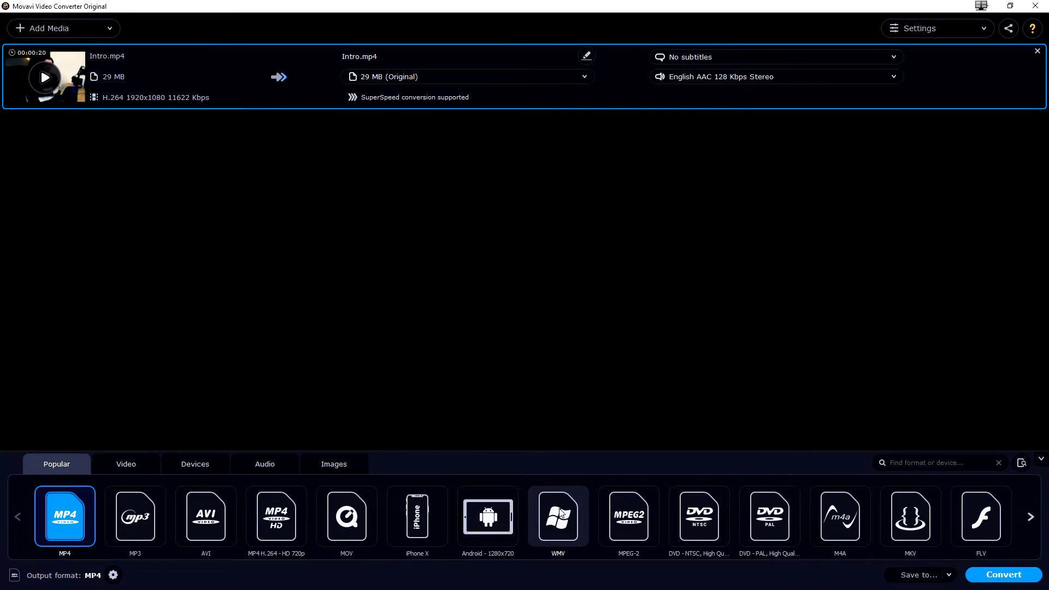
- Choose WMV as the output and set the file size to Best quality, about 156 MB
click(561, 512)
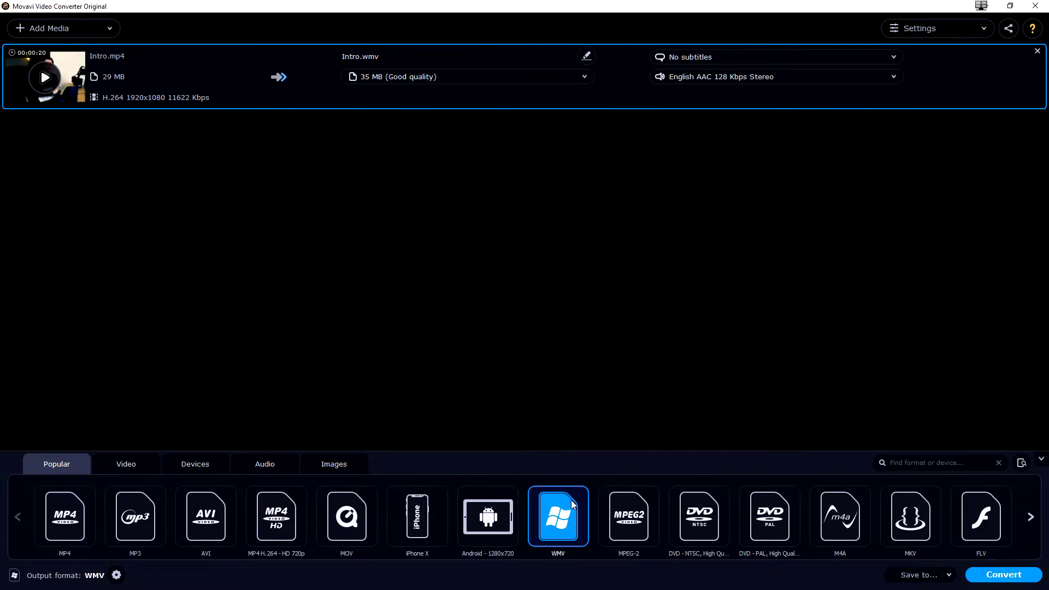
click(467, 76)
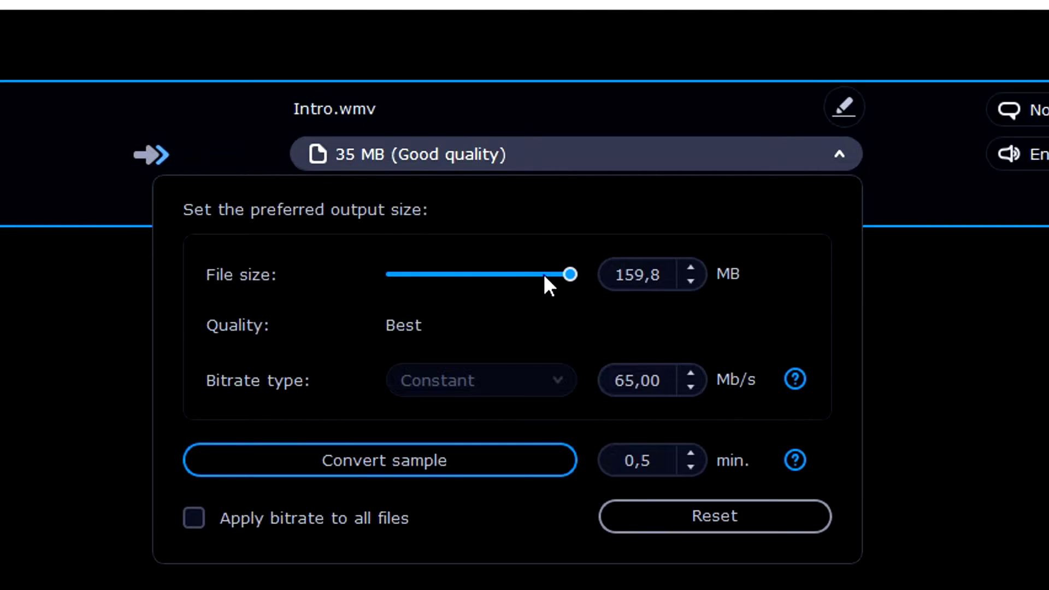
click(569, 274)
click(832, 181)
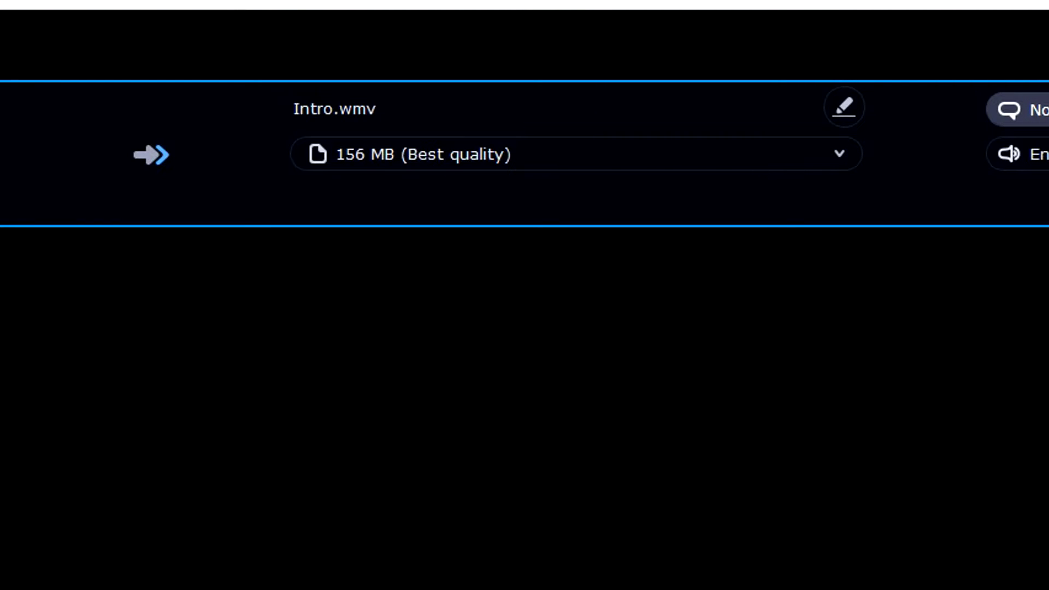
- Review the subtitle and audio track options for Intro.mp4
click(1020, 110)
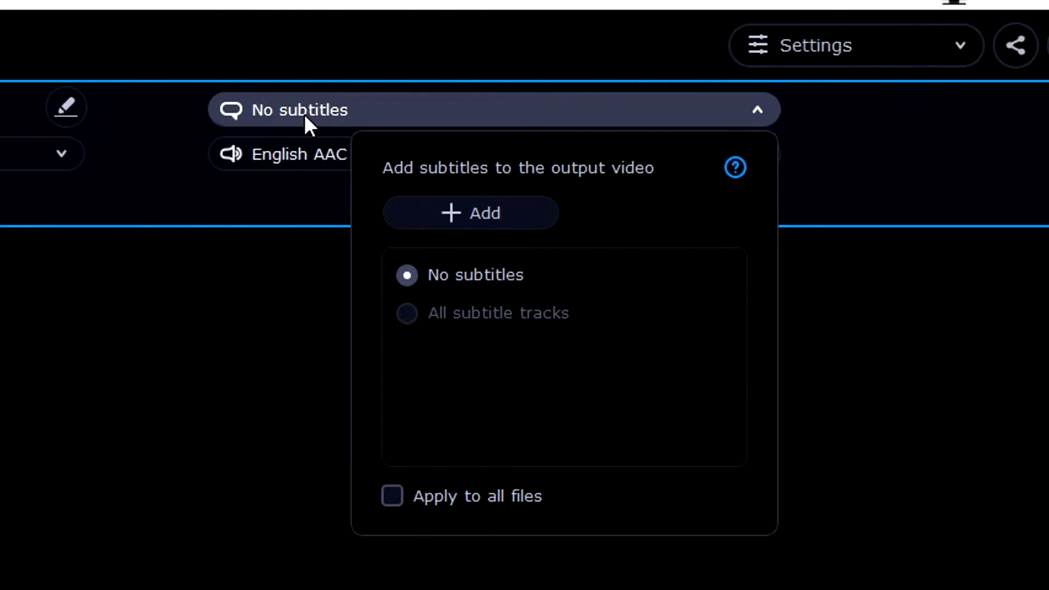
click(355, 156)
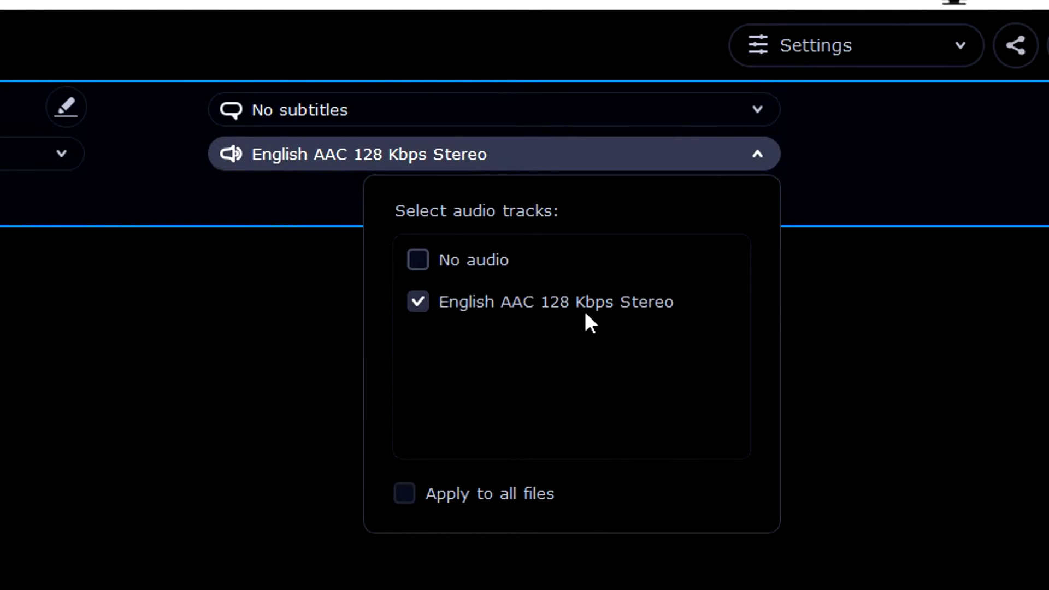
click(150, 310)
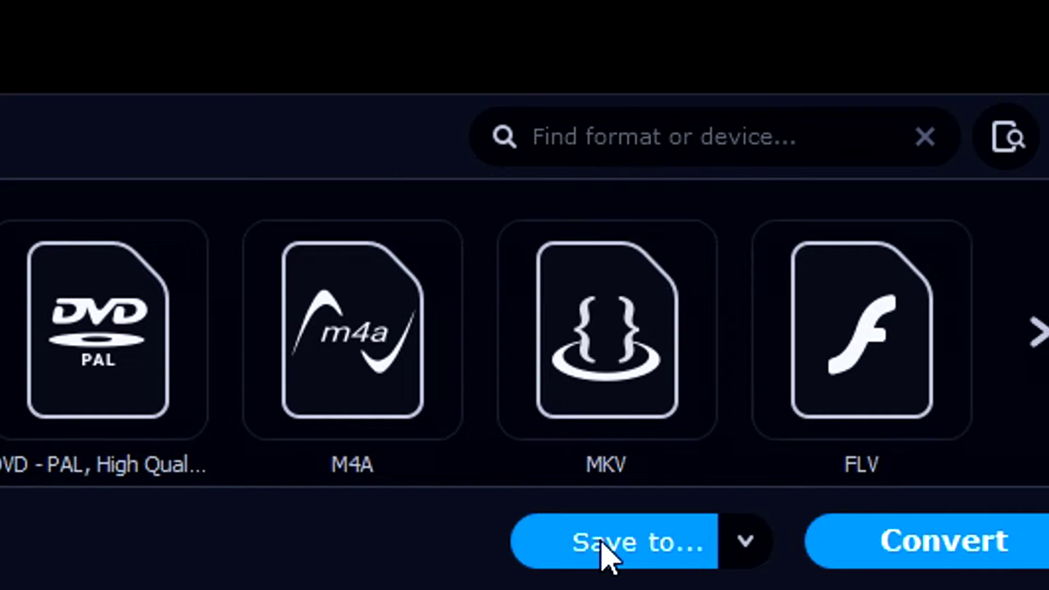
- Confirm the output folder with Save to… and convert Intro.mp4 to WMV
click(910, 575)
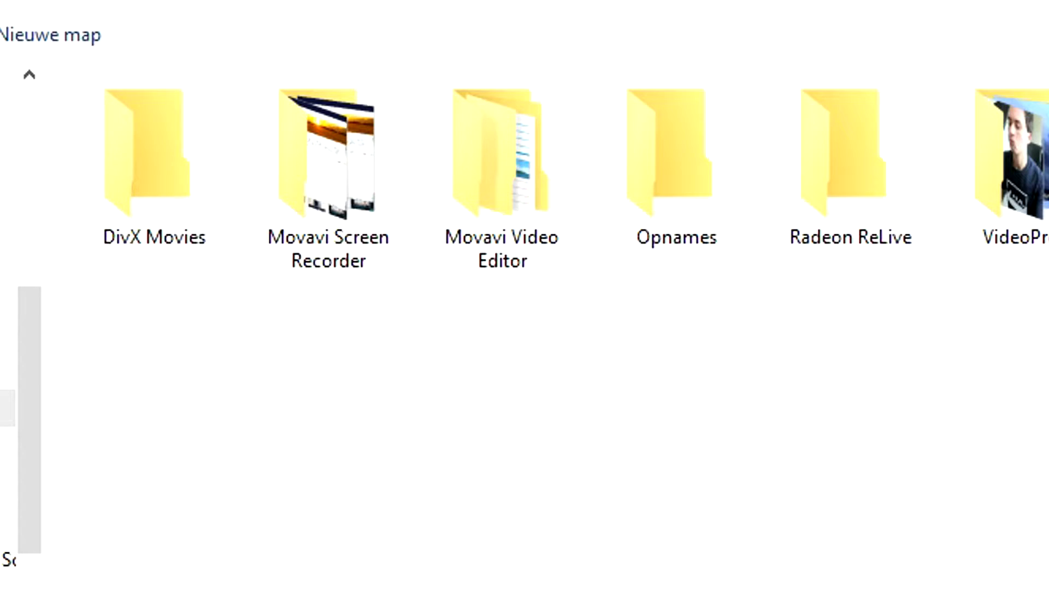
click(828, 586)
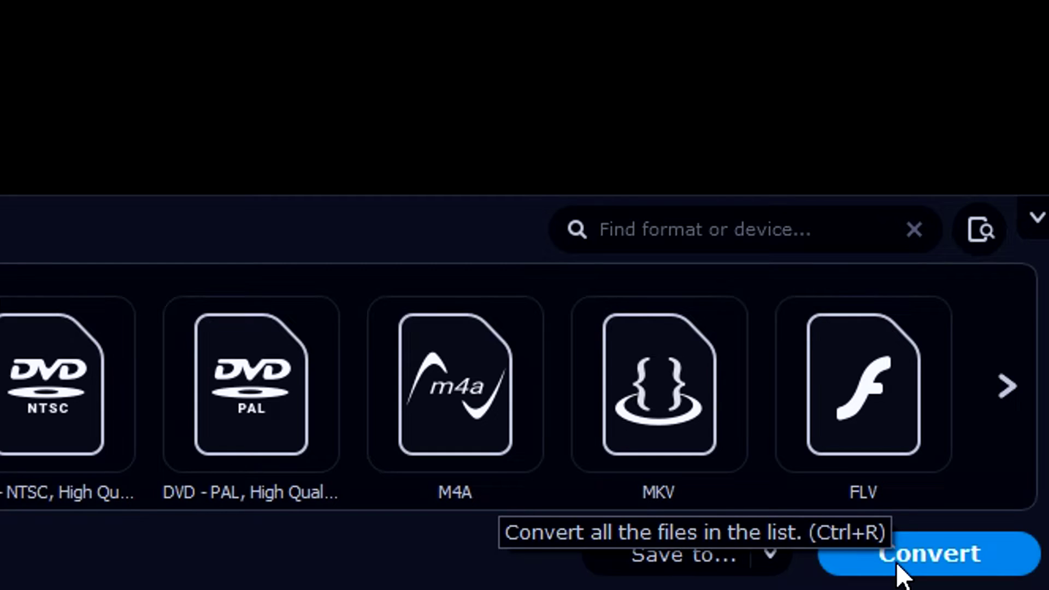
click(896, 557)
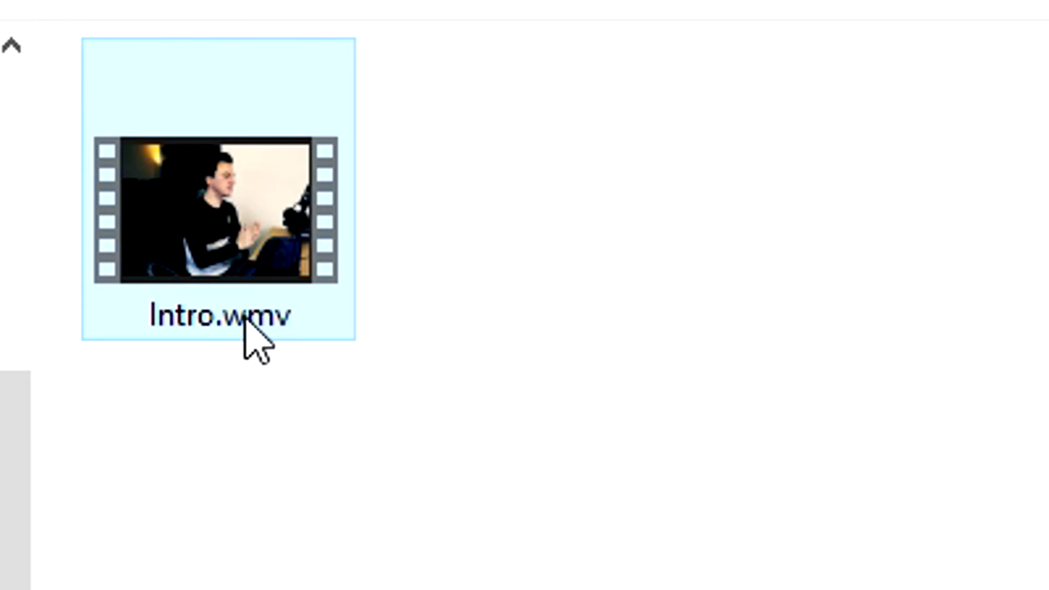
- Try playing Intro.wmv from the Movavi Library folder, move the window aside, then close it
mouse_move(287, 343)
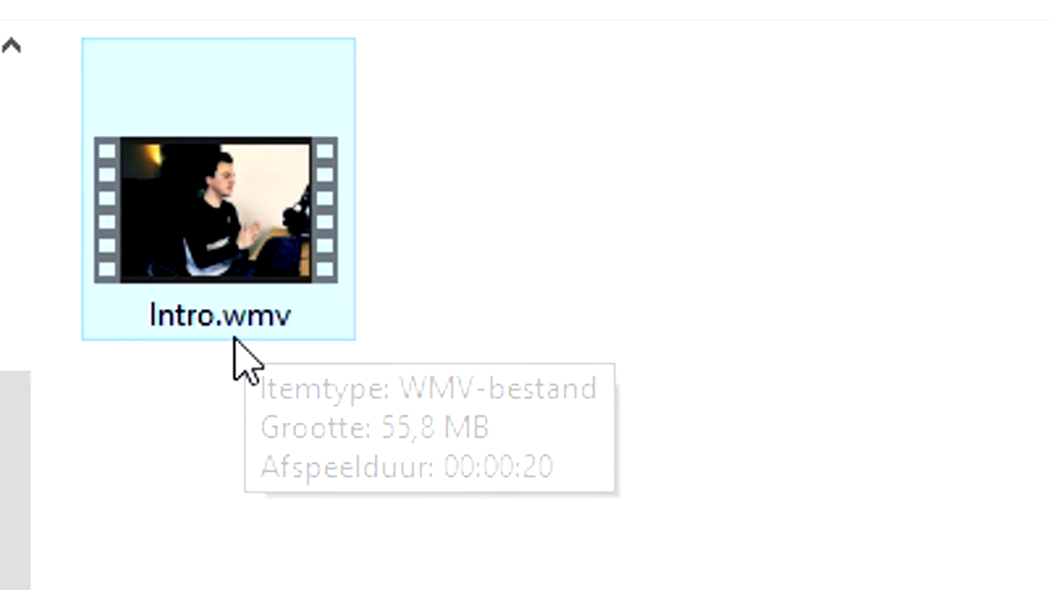
double_click(283, 330)
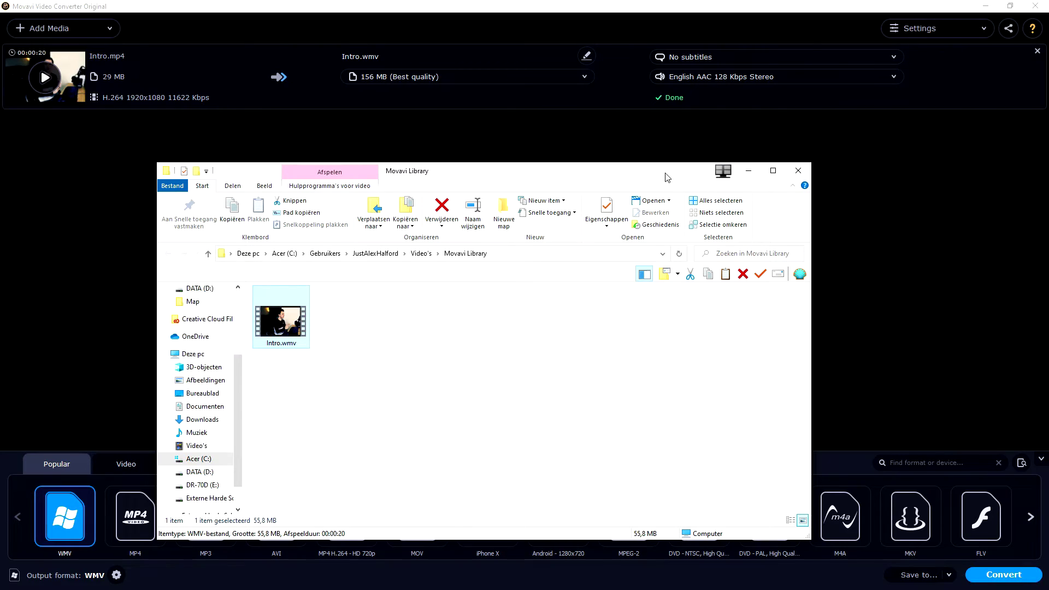
drag(665, 175, 682, 144)
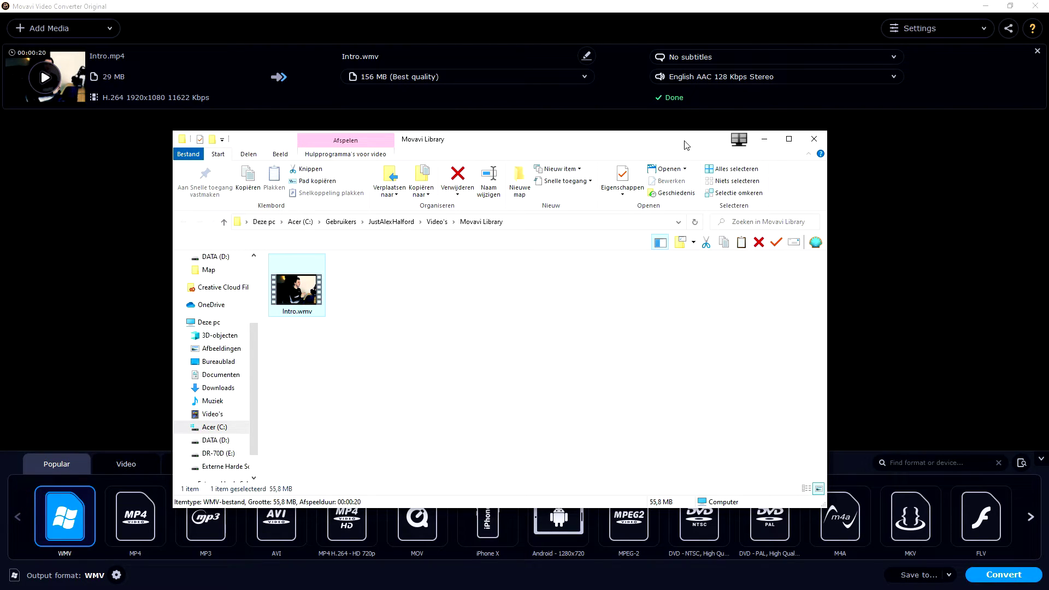
drag(684, 141, 693, 127)
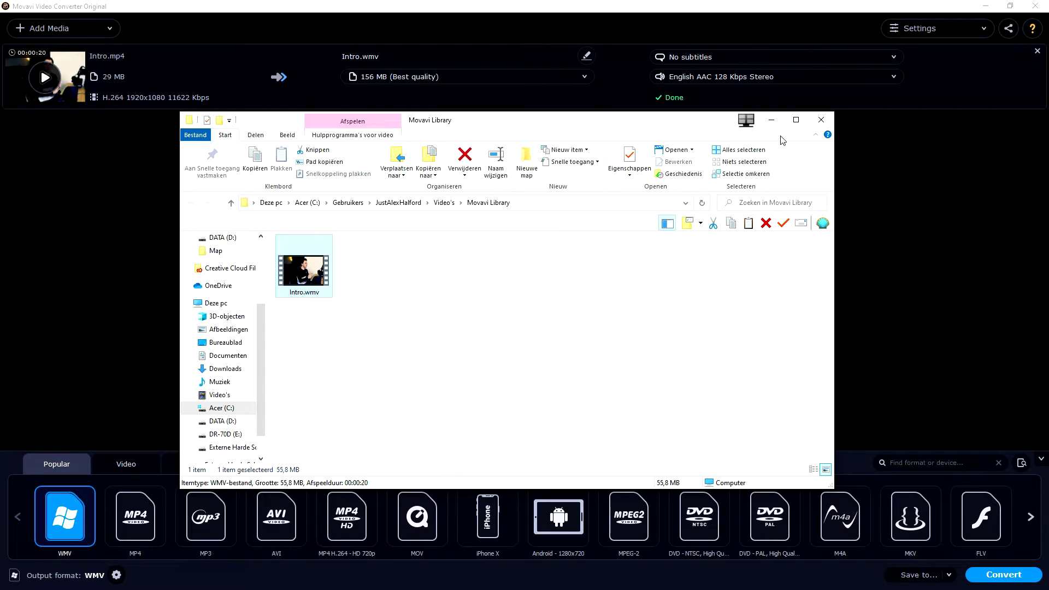
click(822, 120)
- Browse the Popular formats, then view the Video and Audio categories (MP3, WAV, WMA, FLAC)
scroll(670, 496, down, 5)
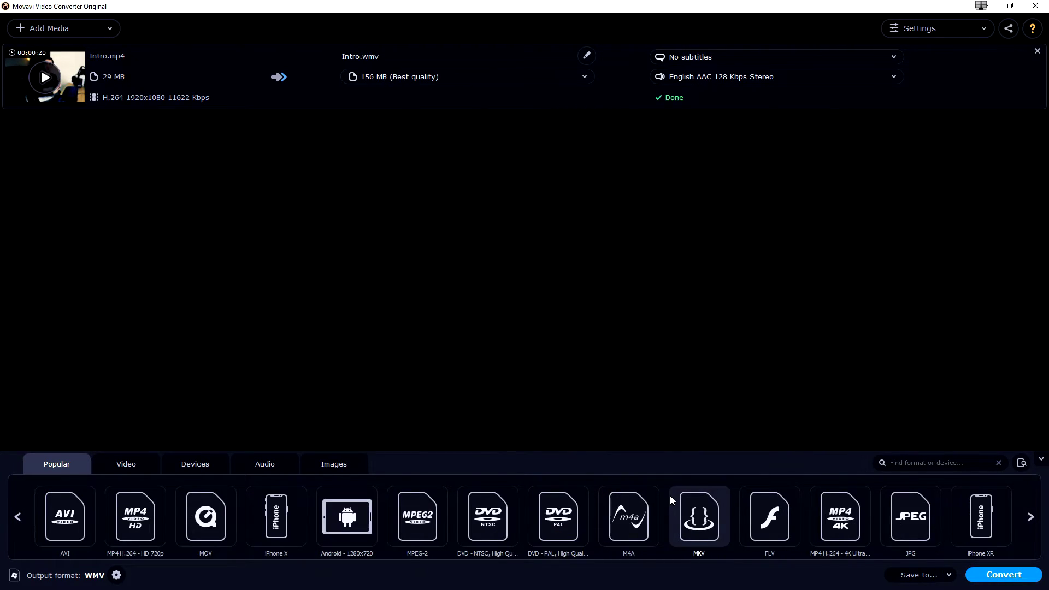
scroll(670, 496, up, 5)
scroll(656, 503, down, 3)
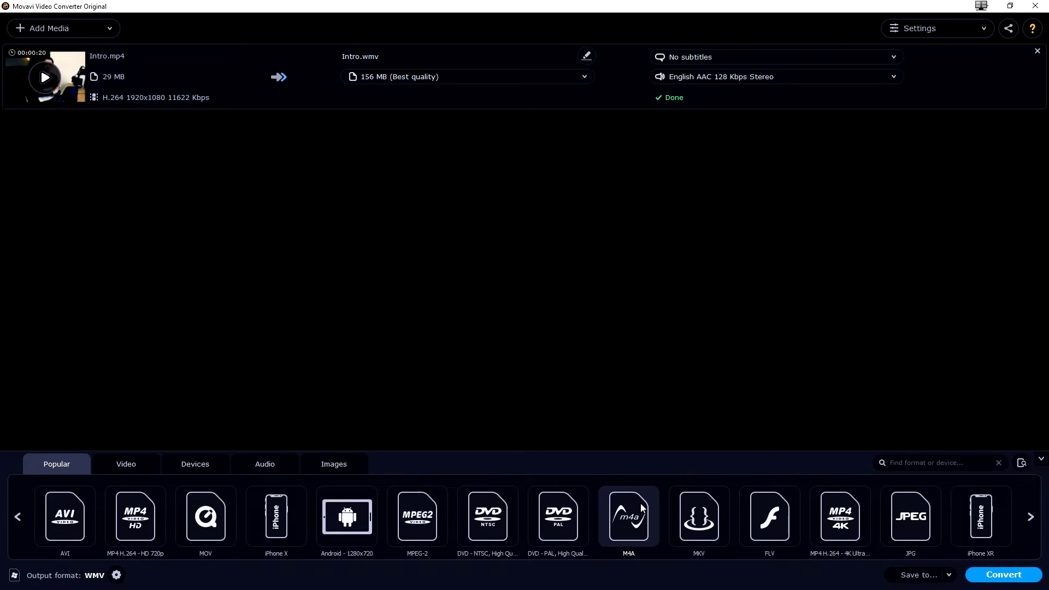
scroll(642, 508, down, 2)
scroll(642, 508, up, 5)
scroll(643, 508, down, 5)
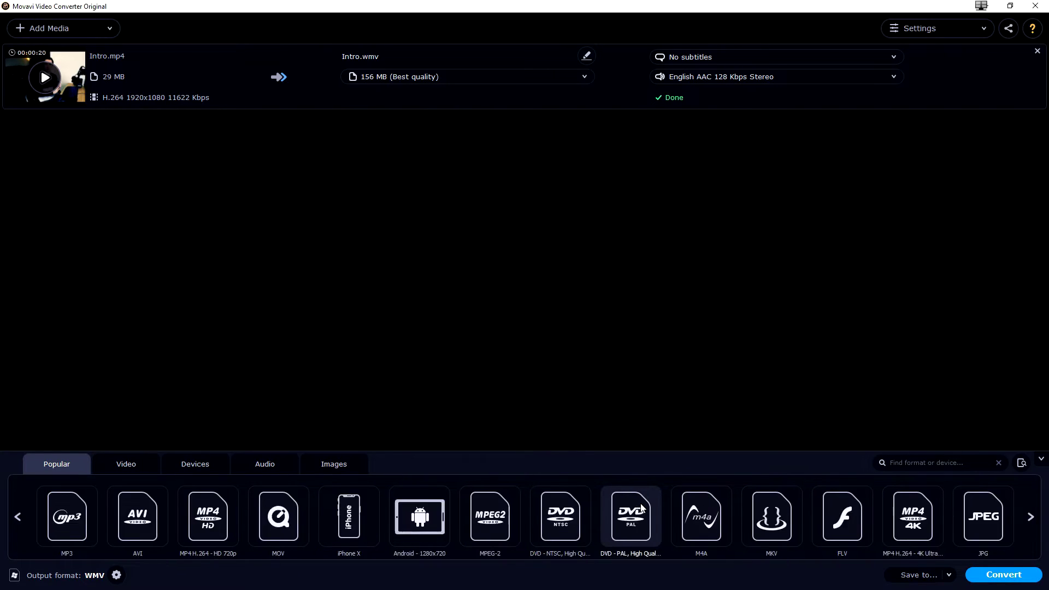
scroll(642, 508, up, 5)
scroll(642, 508, down, 5)
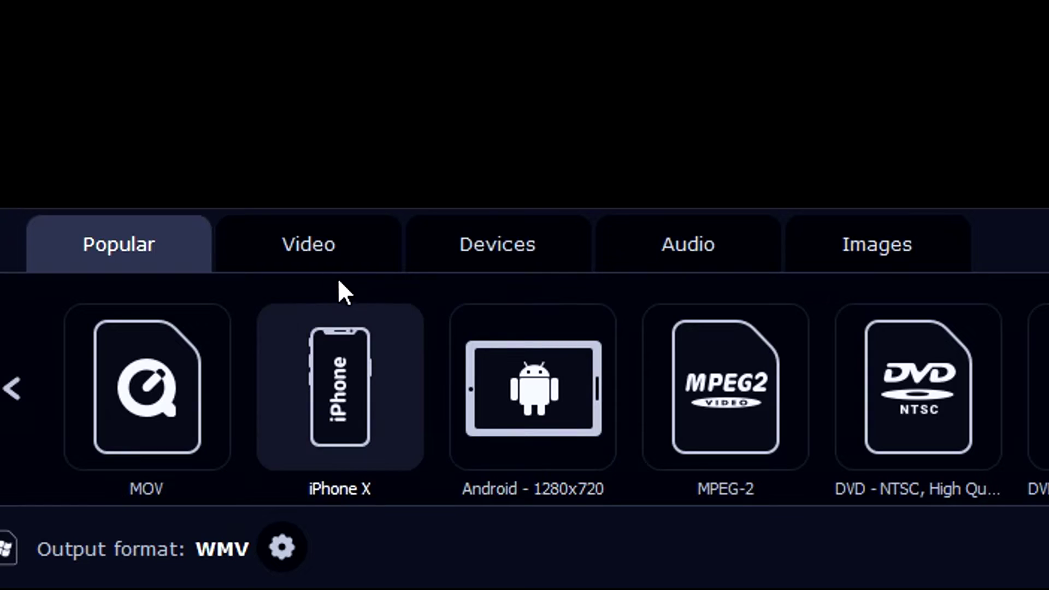
click(126, 469)
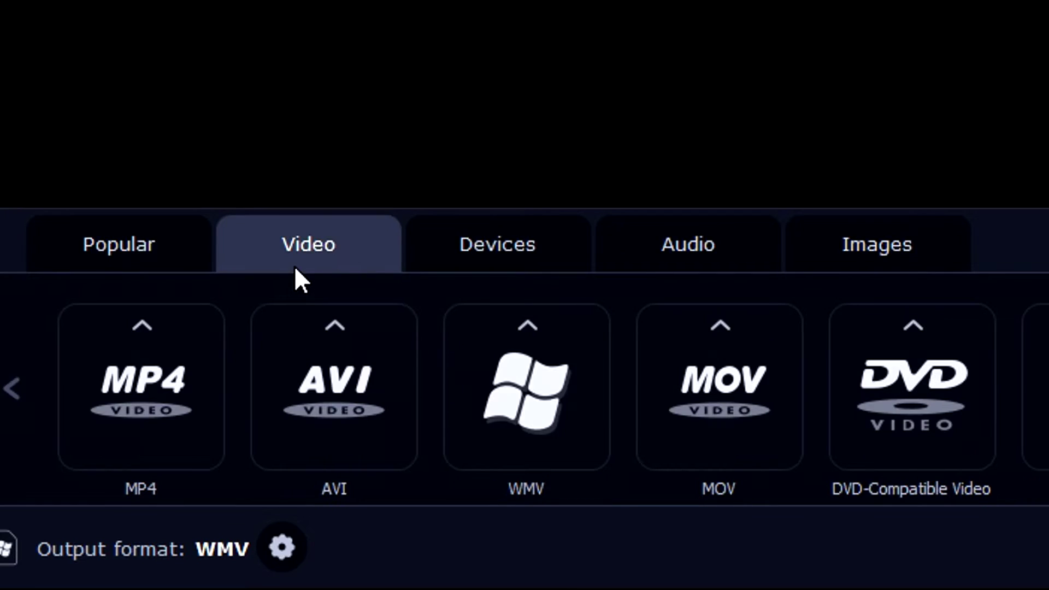
click(671, 250)
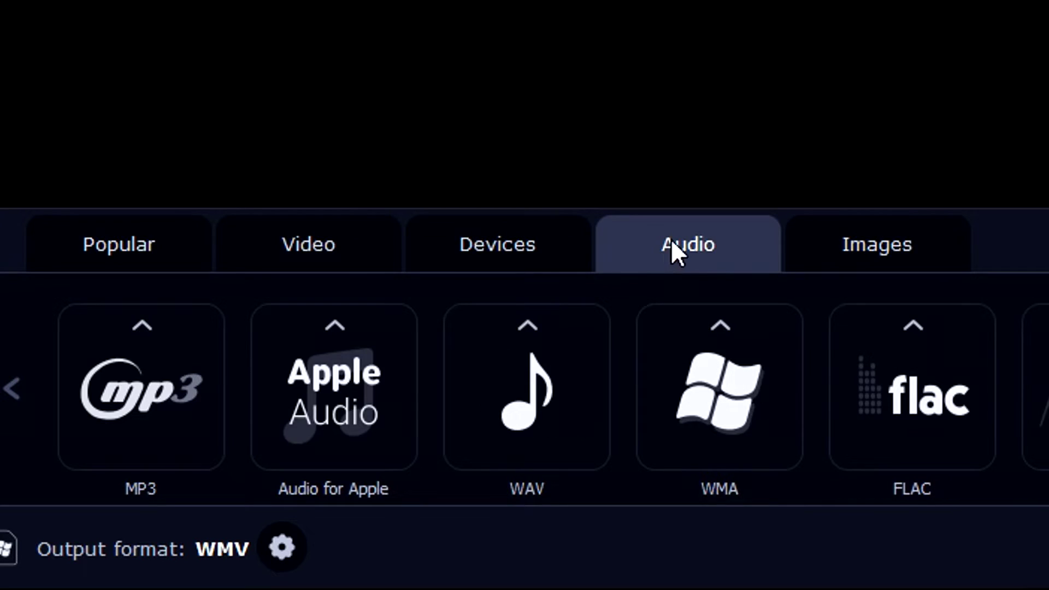